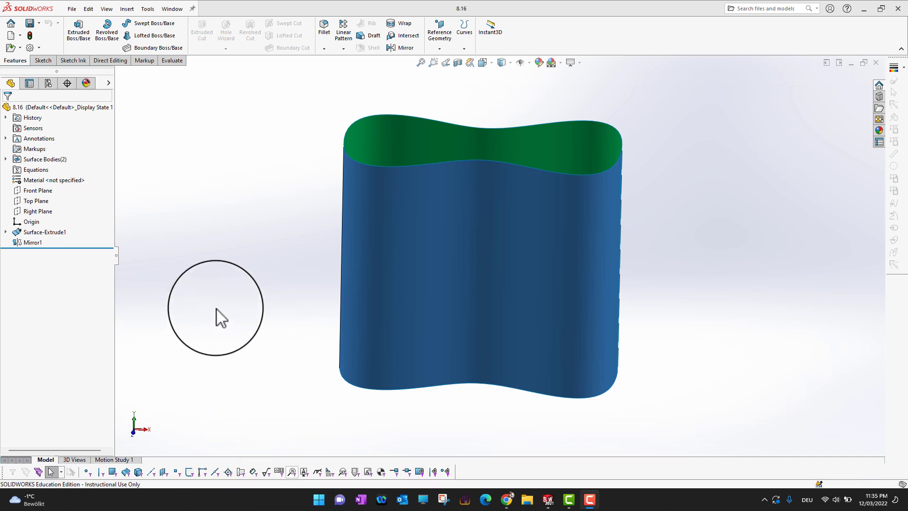
Start a new sketch on the Front Plane.
middle_drag(217, 317, 225, 283)
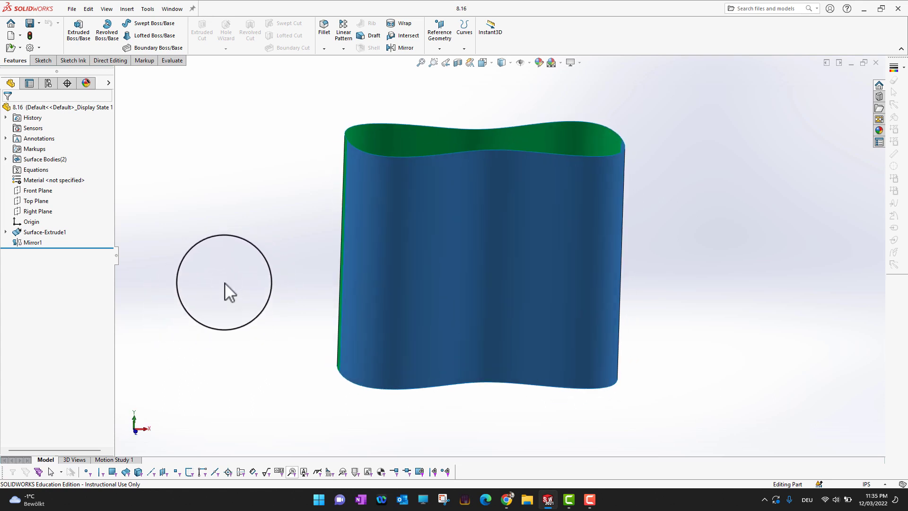
click(36, 199)
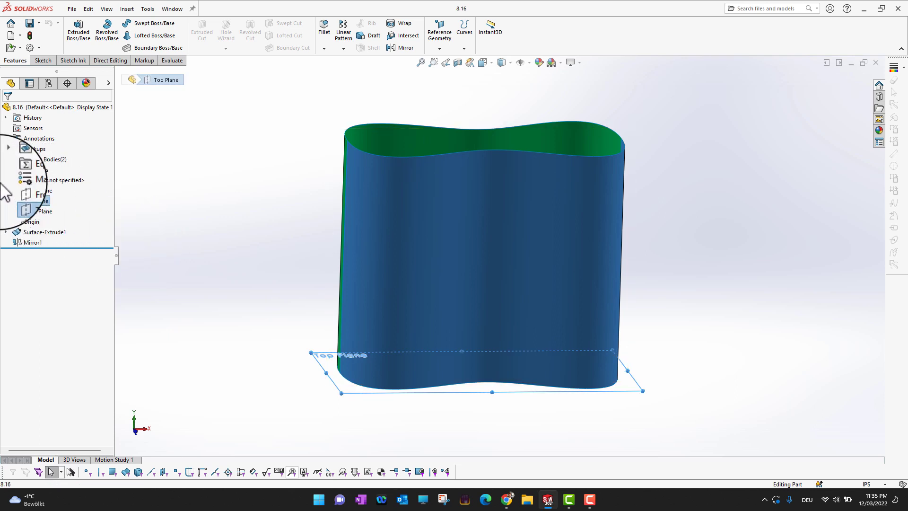
click(26, 190)
click(30, 178)
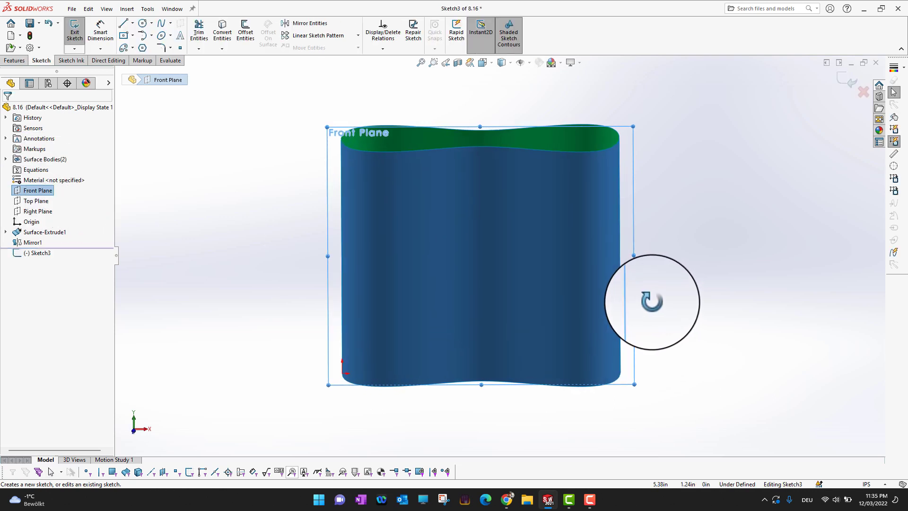
mouse_move(655, 298)
middle_down()
mouse_move(640, 296)
mouse_move(658, 300)
middle_up()
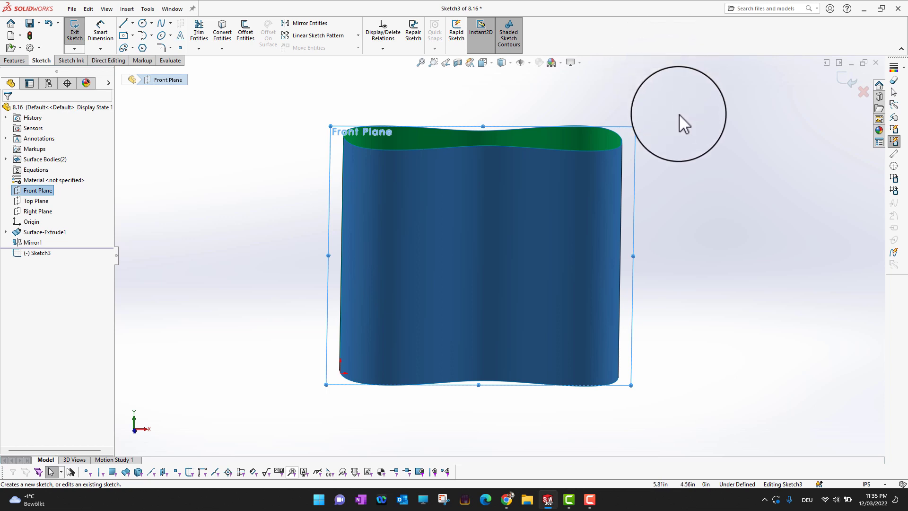
Show the Blocks toolbar and place it in the empty area beside the model.
right_click(663, 35)
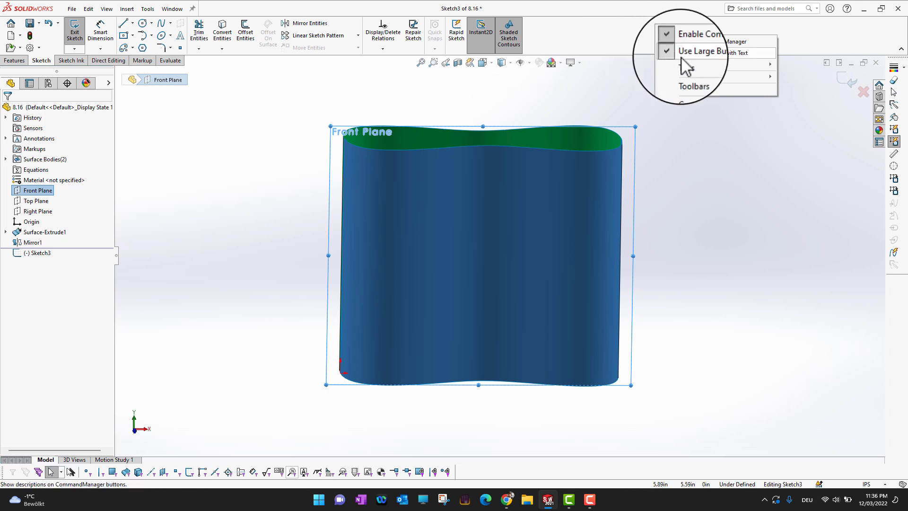
mouse_move(694, 77)
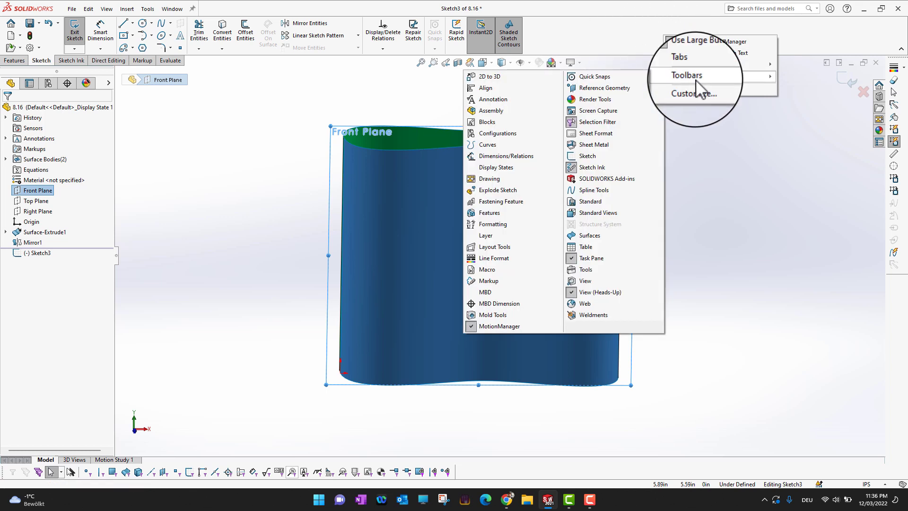
click(492, 124)
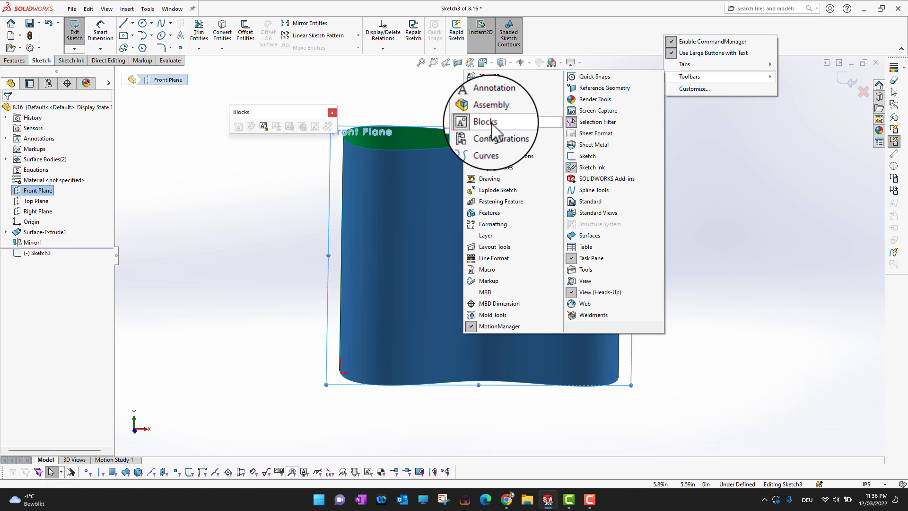
click(274, 112)
drag(274, 112, 790, 214)
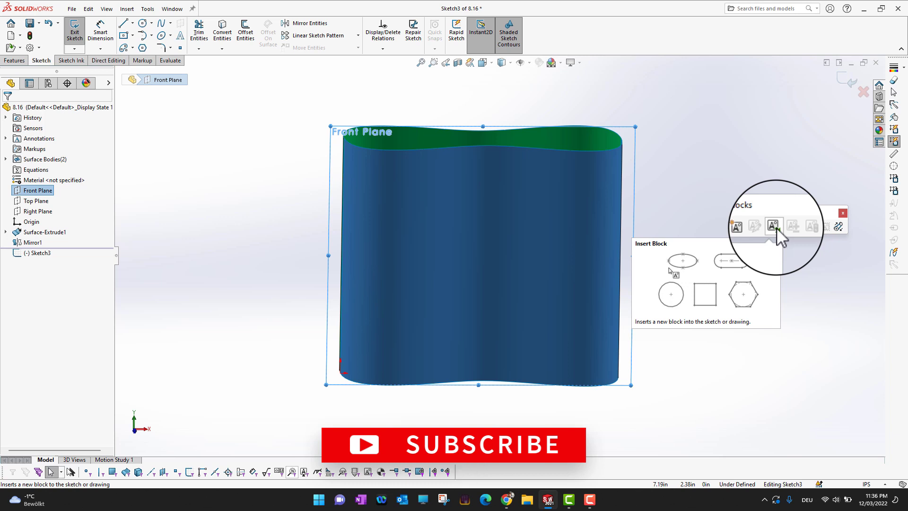
Load the AutoCAD DXF file 8.16.LOGO from the Ch 8 > 8.16 folder as a block to insert.
click(774, 227)
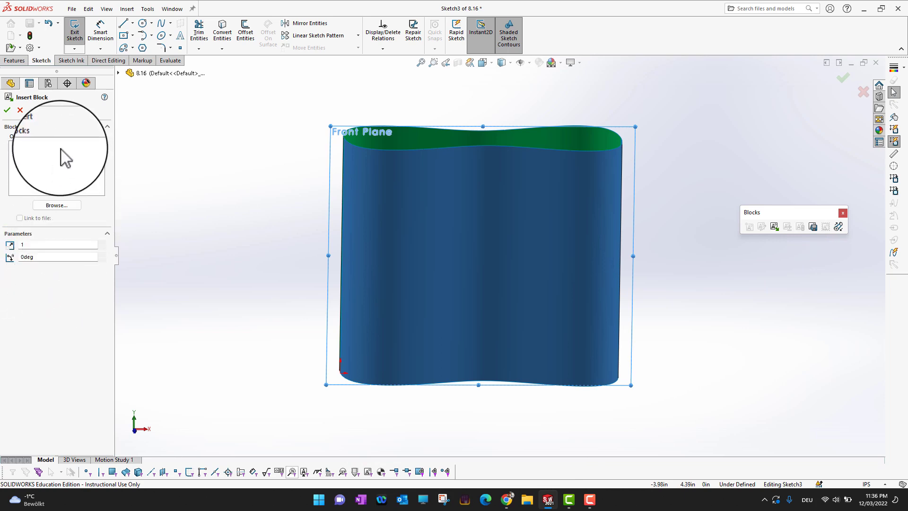
click(65, 205)
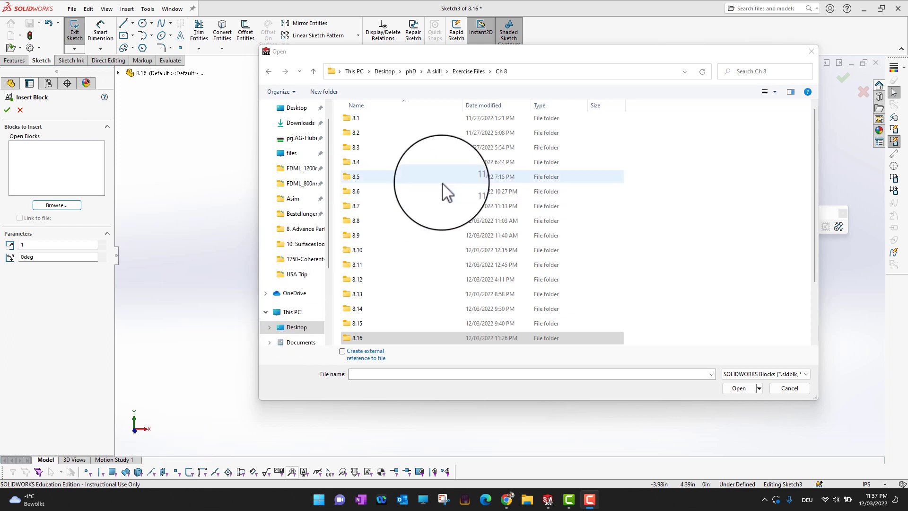
scroll(450, 266, down, 1)
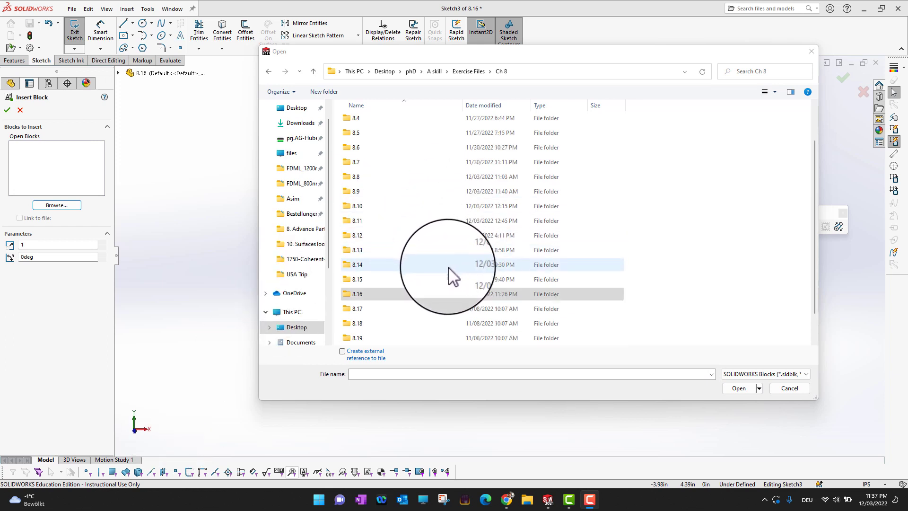
double_click(355, 299)
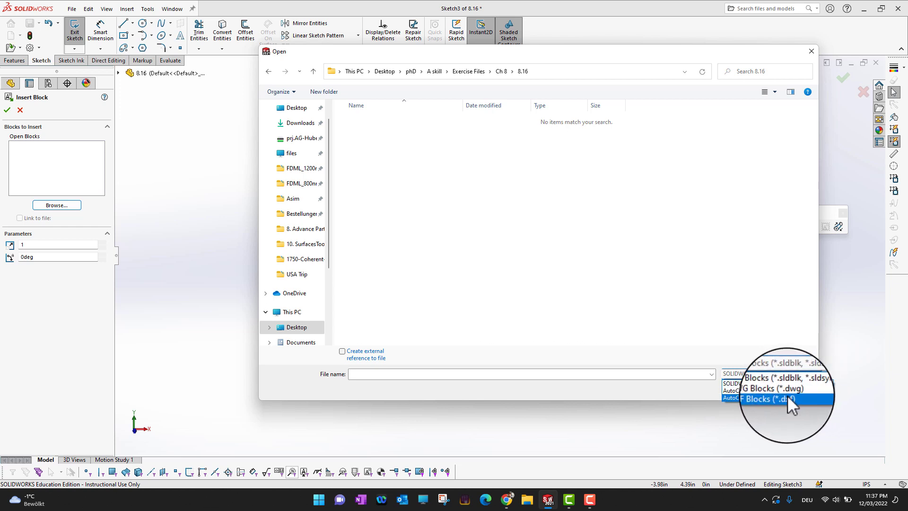
click(788, 398)
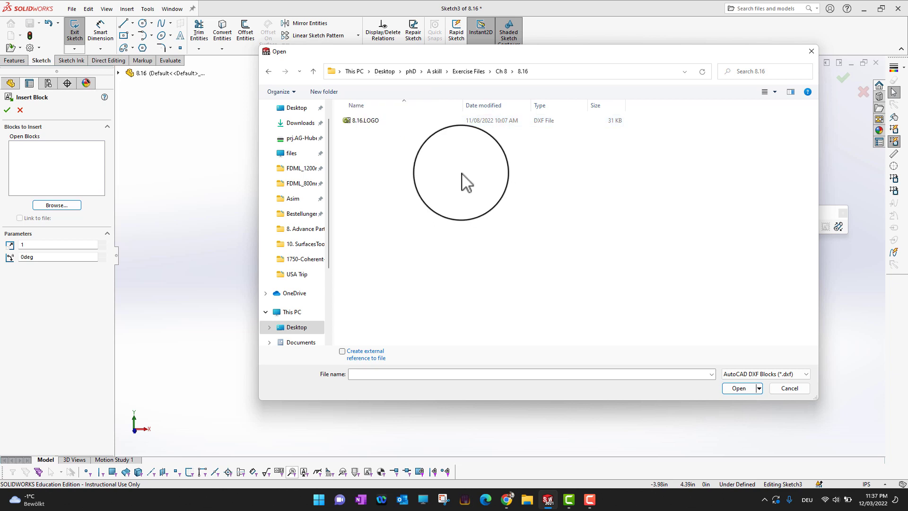
double_click(443, 121)
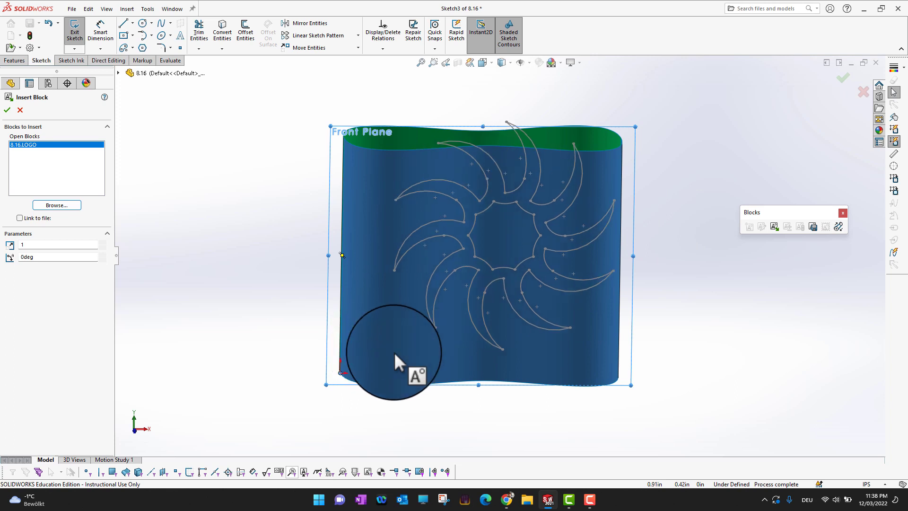
Place one instance of the logo block over the front of the curved surface and exit the sketch.
click(362, 379)
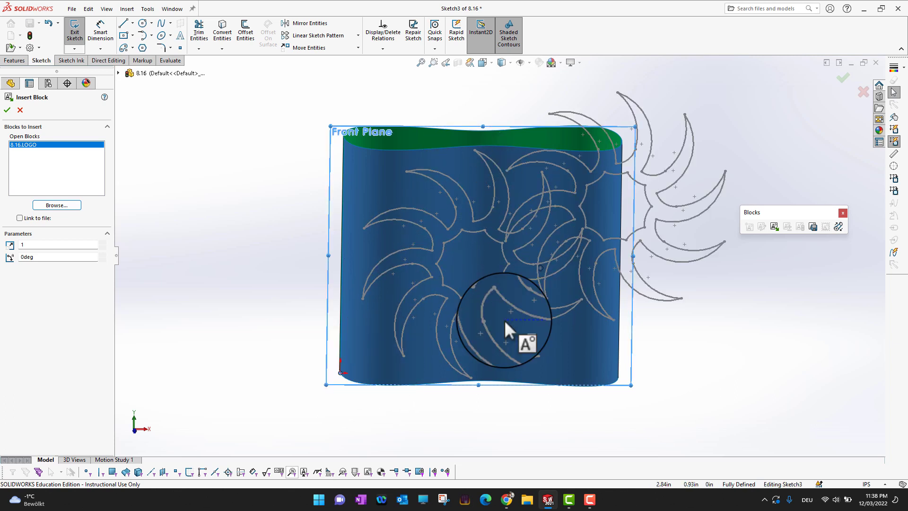
key(Escape)
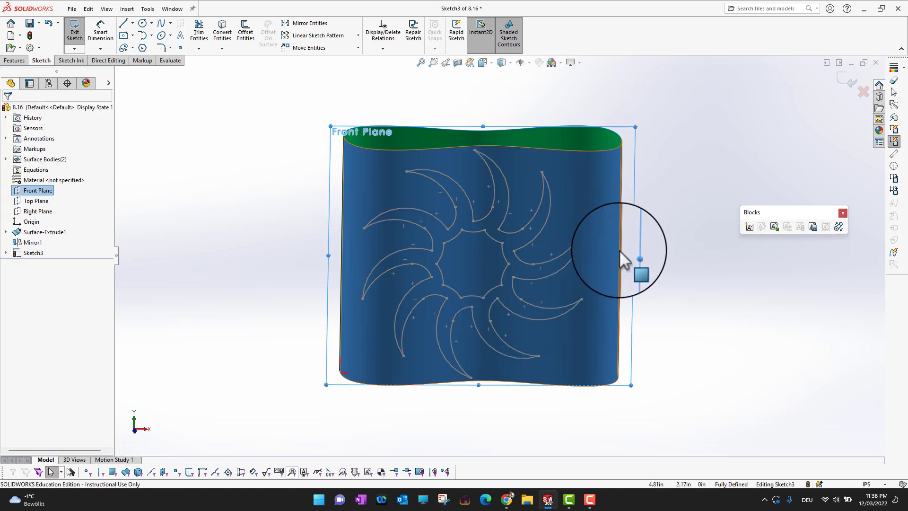
click(844, 81)
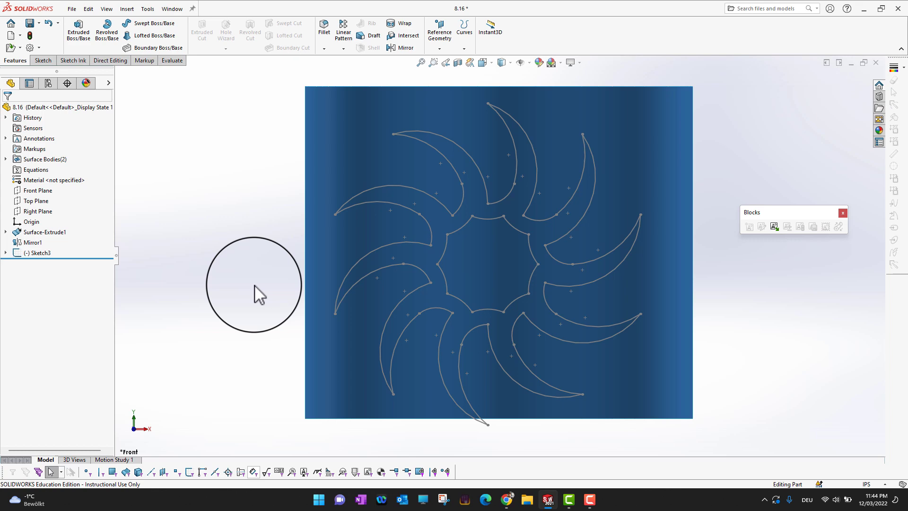
Set up a sketch-on-faces Projected Curve of the logo sketch onto the front extruded face, with bi-directional projection enabled.
mouse_move(238, 226)
middle_down()
mouse_move(229, 270)
mouse_move(247, 320)
mouse_move(250, 405)
mouse_move(262, 389)
mouse_move(245, 392)
middle_up()
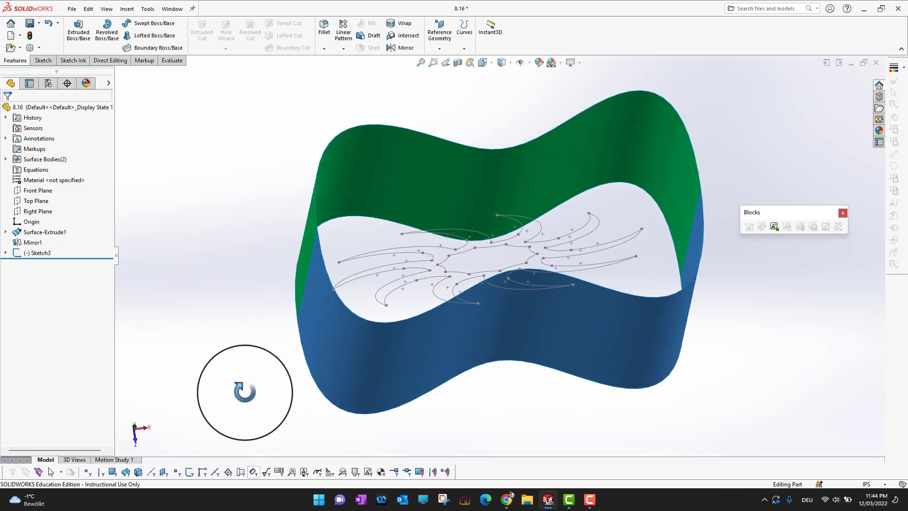
mouse_move(244, 391)
middle_down()
mouse_move(237, 304)
mouse_move(252, 278)
mouse_move(219, 227)
middle_up()
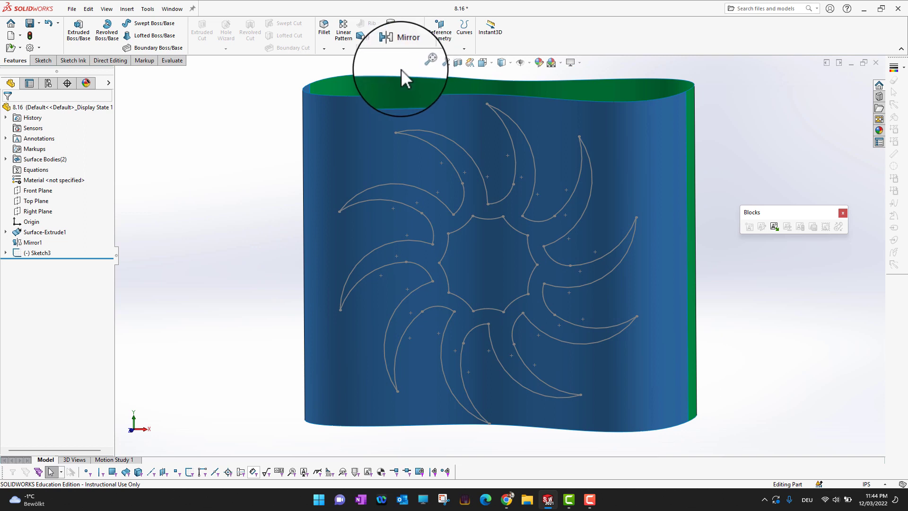
click(466, 48)
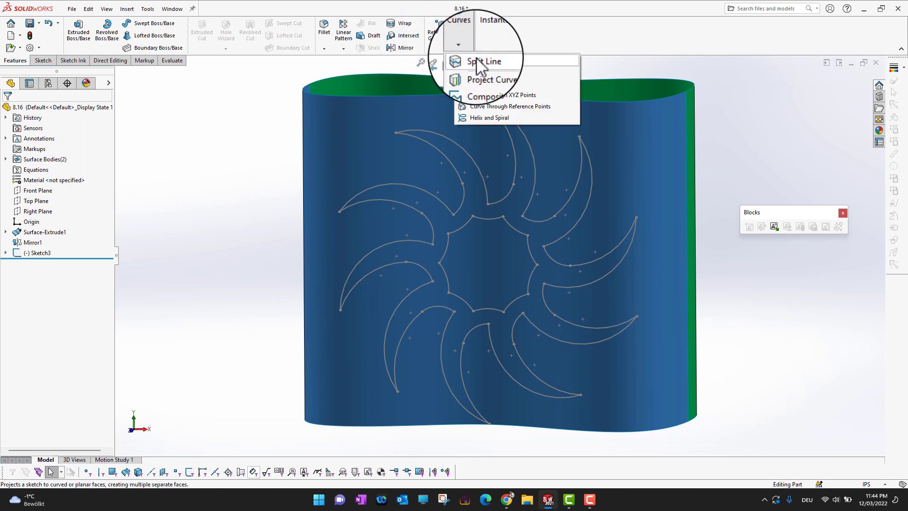
click(485, 74)
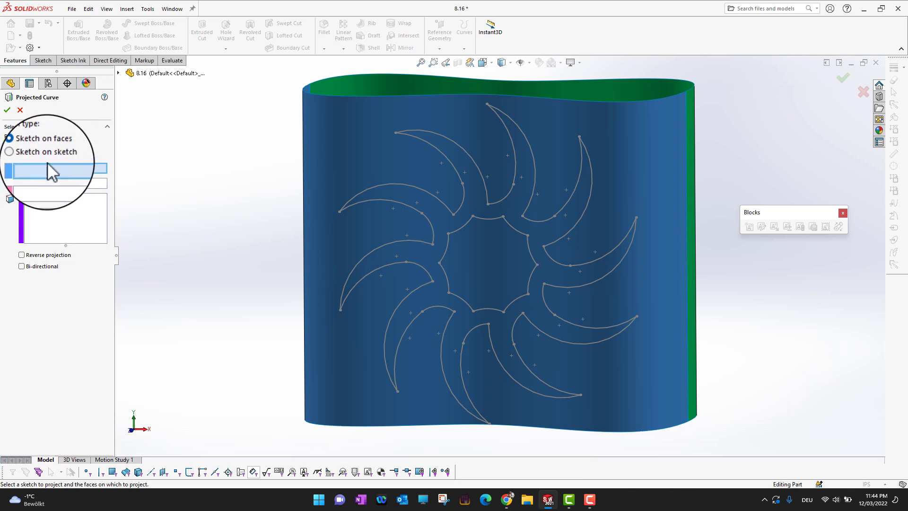
click(119, 73)
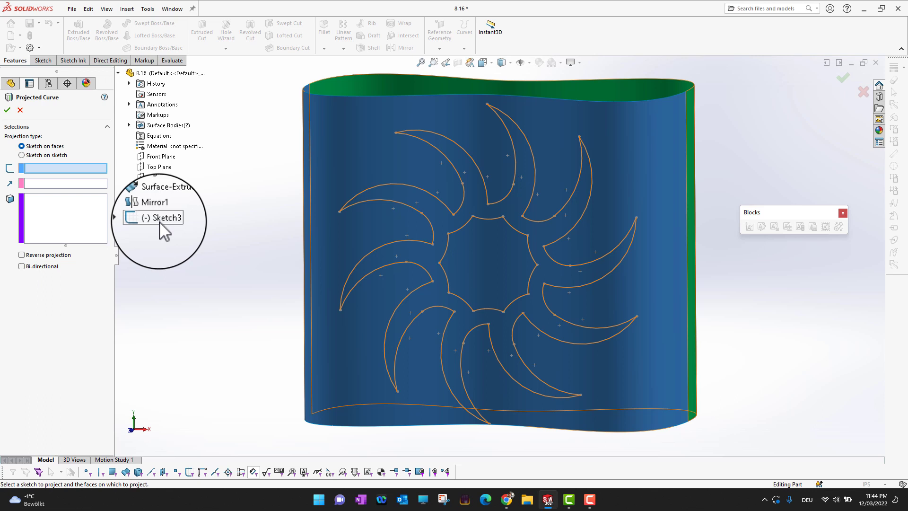
click(159, 219)
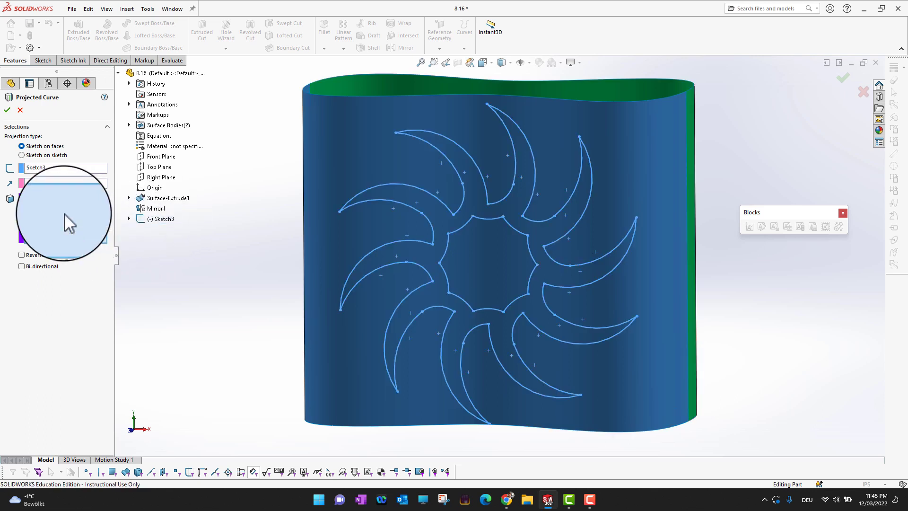
click(652, 148)
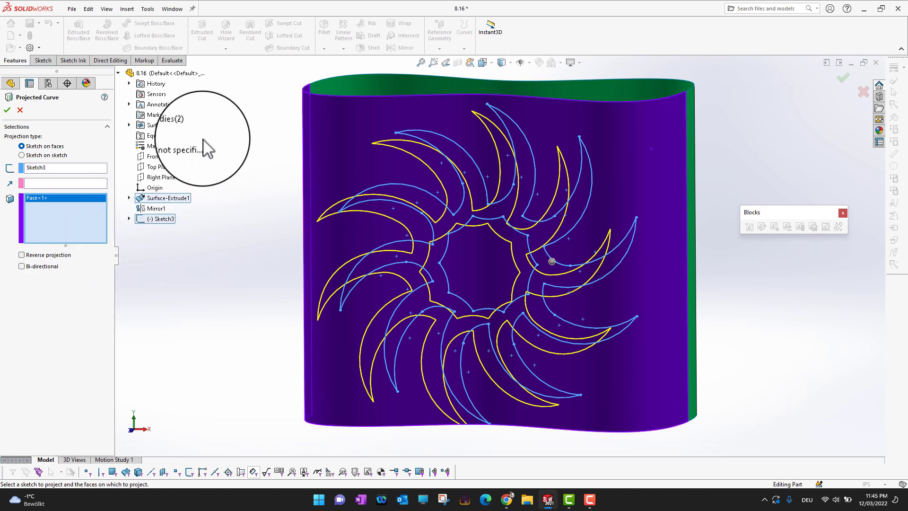
click(21, 266)
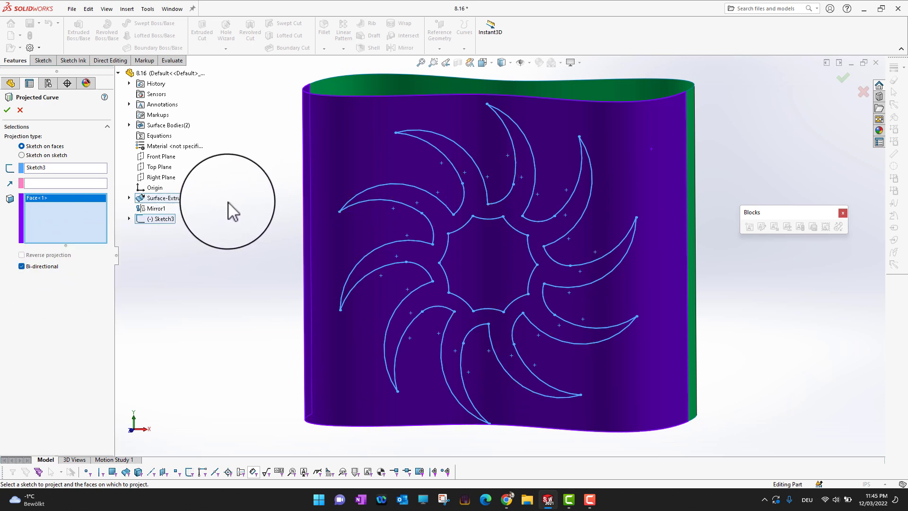
Add the mirrored rear face to the projection targets and create the projected curve.
middle_drag(230, 209, 230, 240)
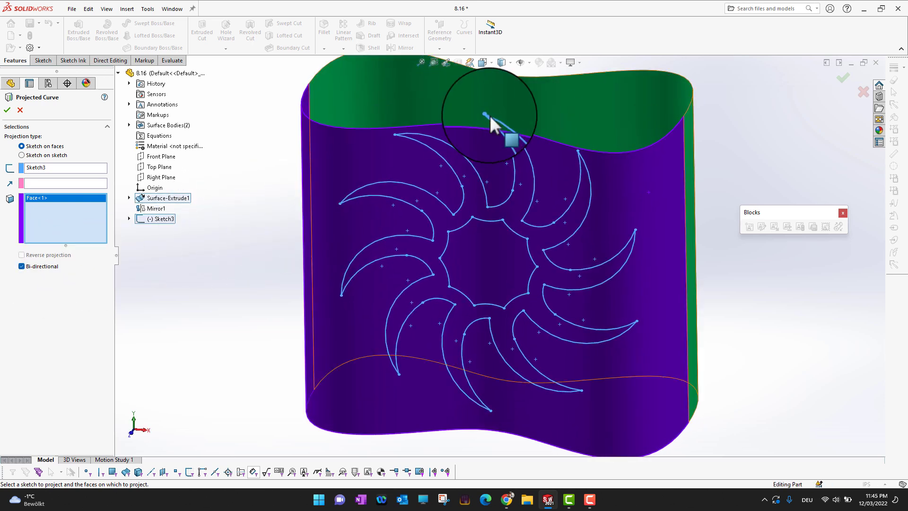
click(606, 112)
middle_drag(250, 216, 267, 225)
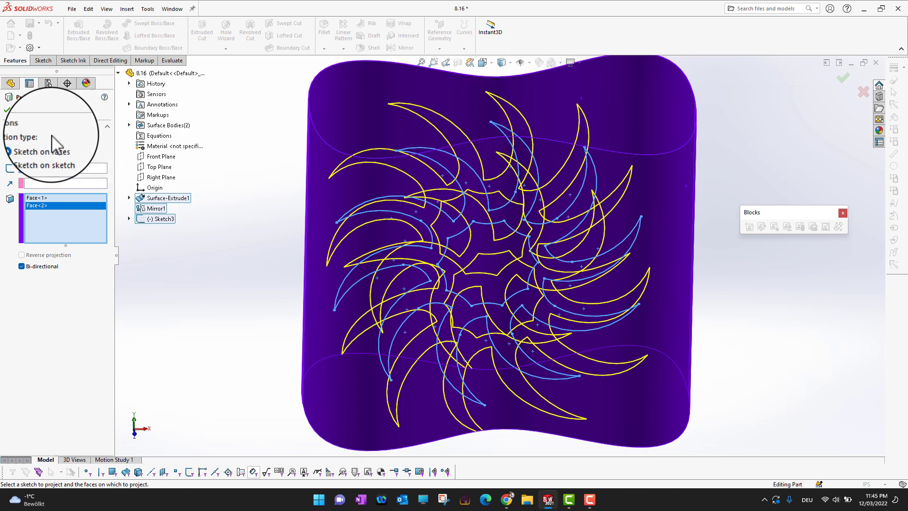
click(7, 111)
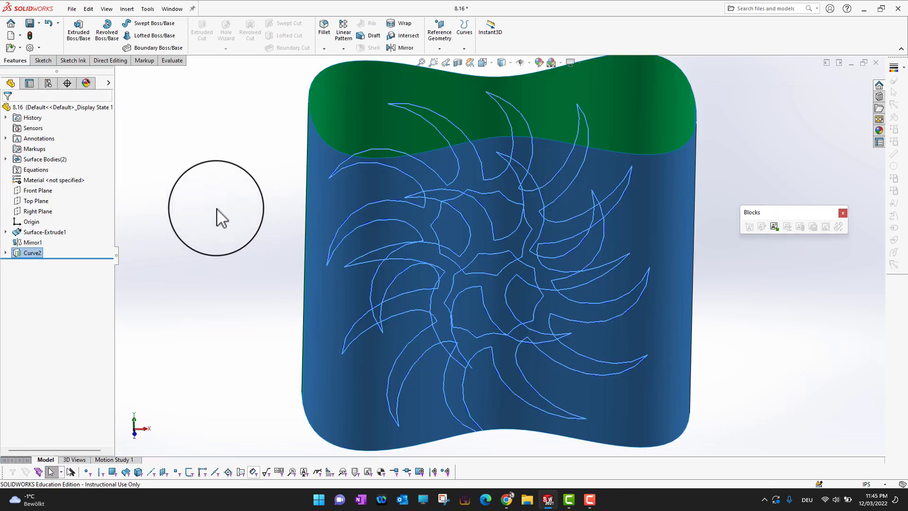
middle_drag(221, 219, 318, 263)
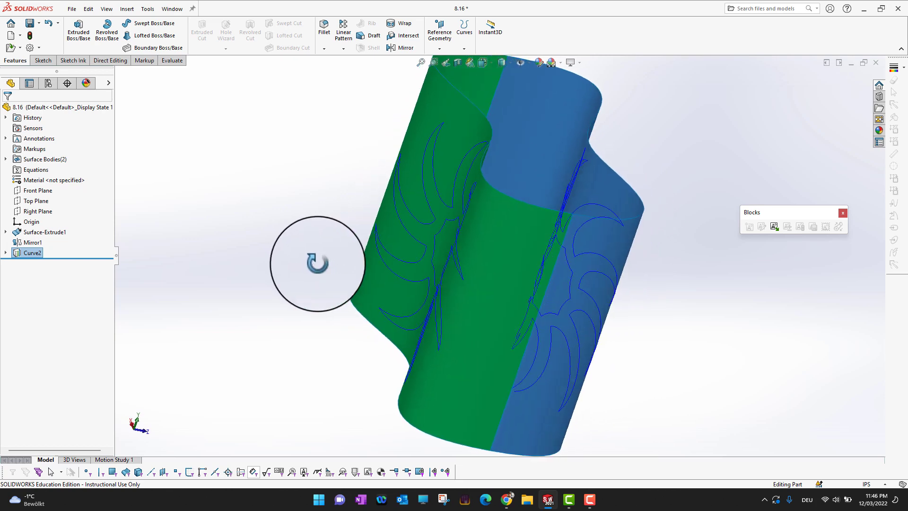
middle_drag(308, 252, 239, 283)
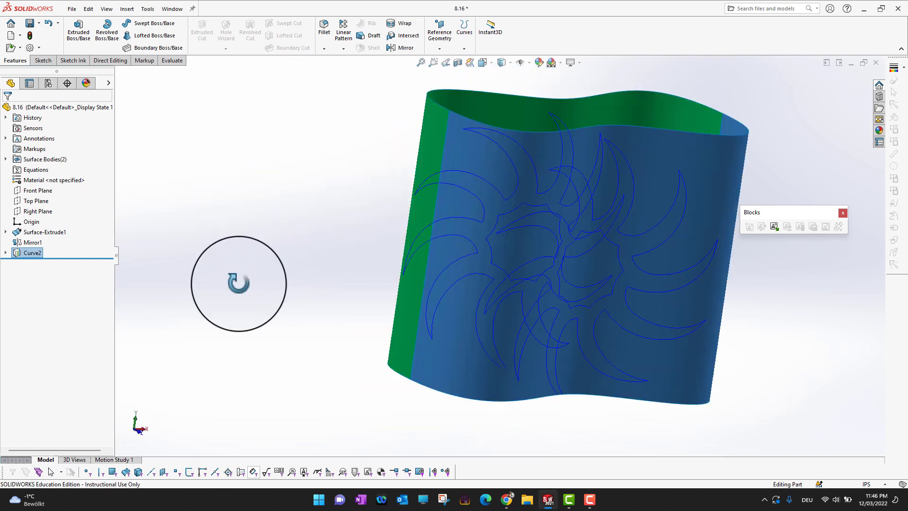
middle_drag(239, 283, 215, 285)
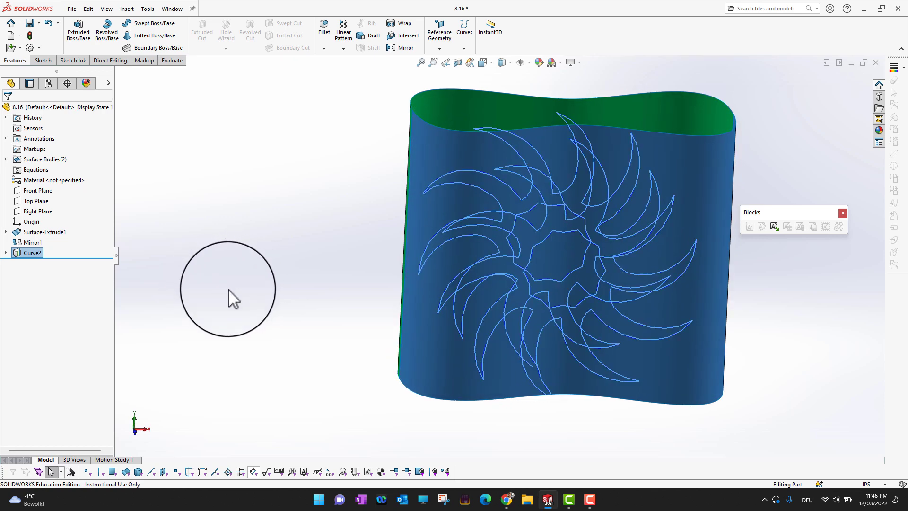